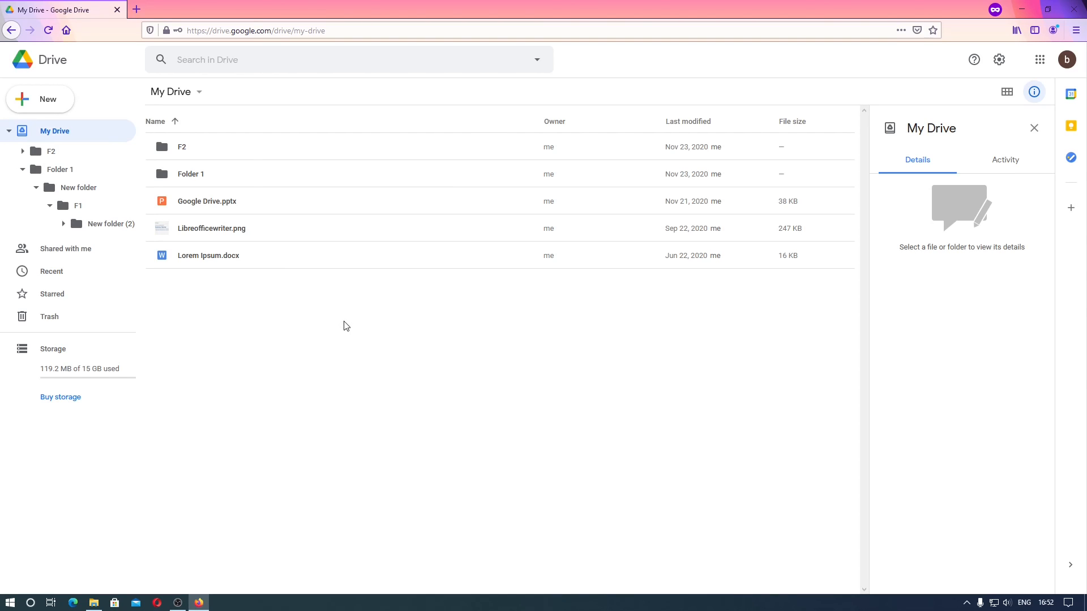
- Remove Lorem Ipsum.docx from My Drive to the trash
left_click(248, 254)
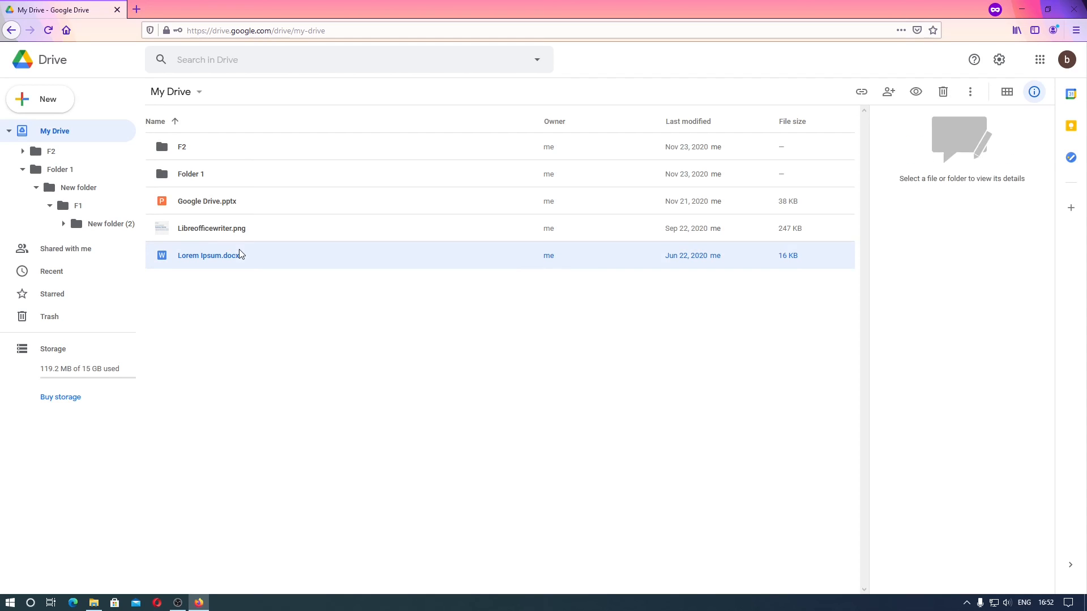
right_click(248, 255)
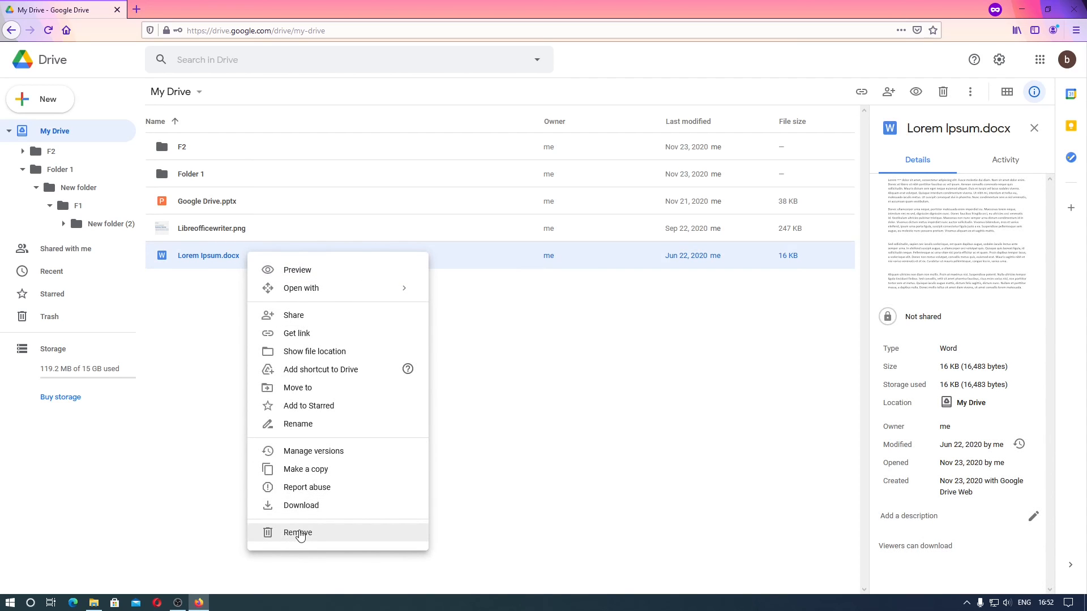
left_click(297, 535)
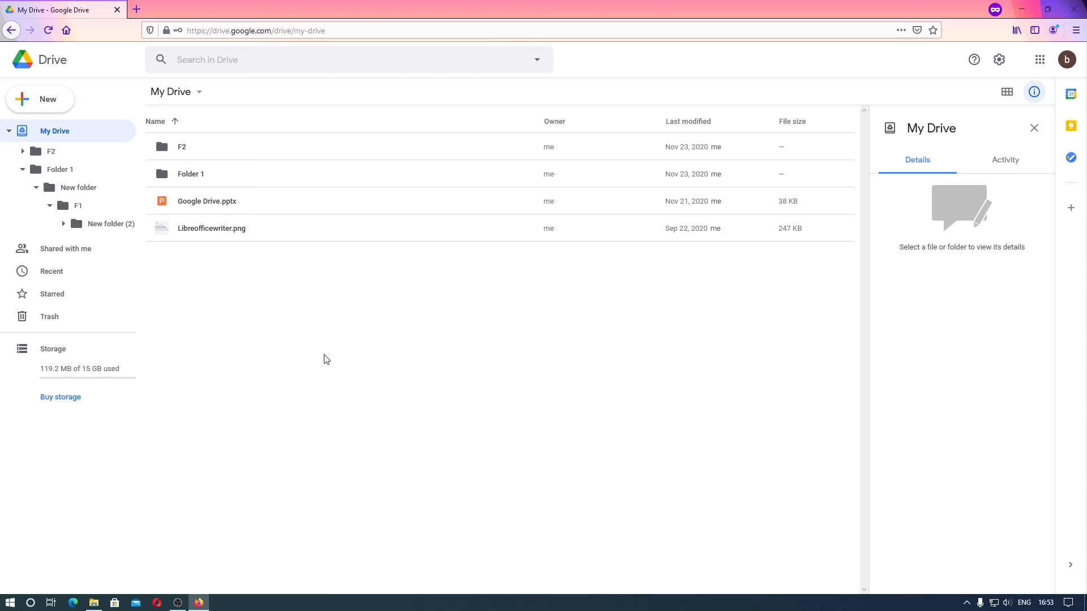
- Move Libreofficewriter.png to the trash and undo the removal
left_click(300, 225)
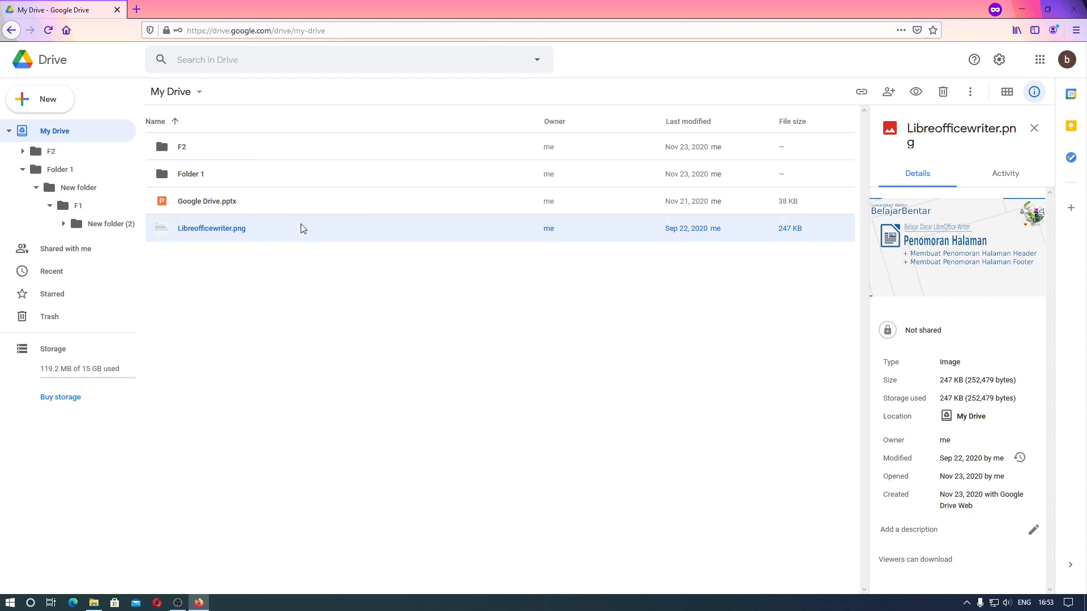
key("Delete")
key("ctrl+z")
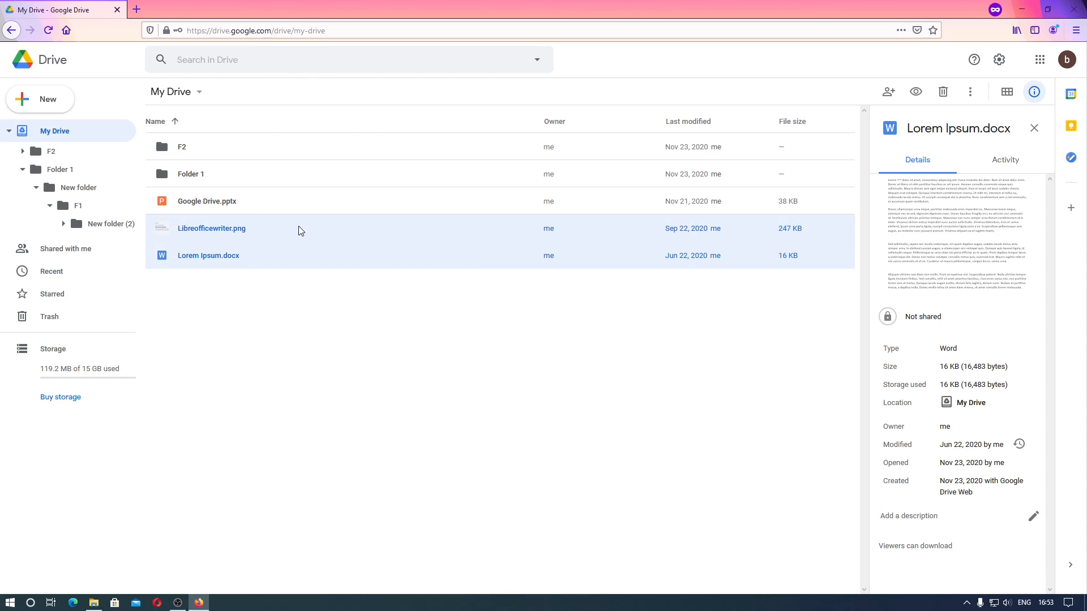
- Move Libreofficewriter.png and Lorem Ipsum.docx to the trash together twice, undoing the removal each time
key("Delete")
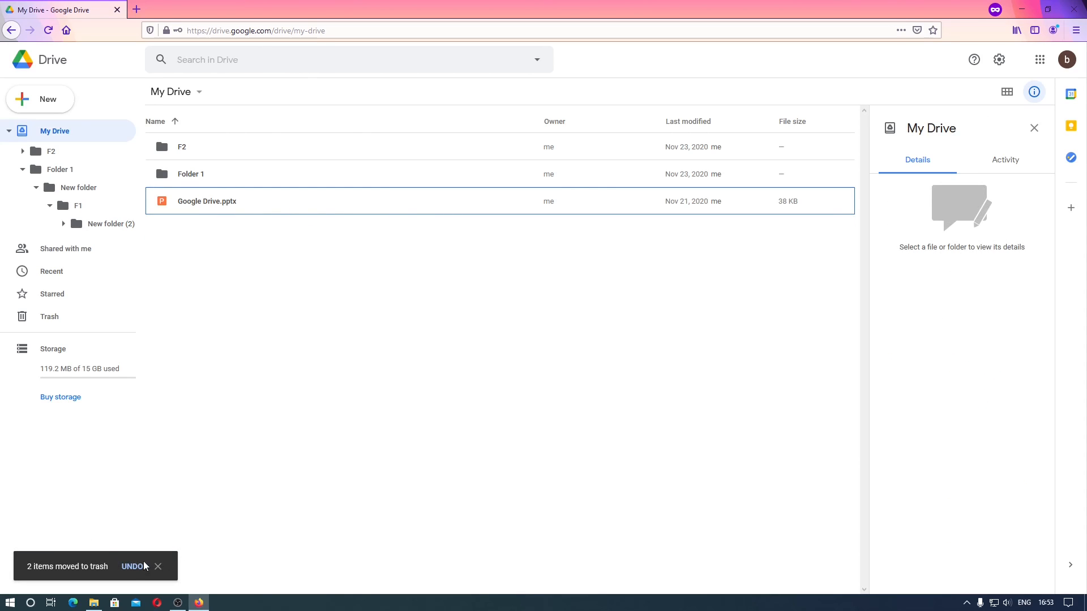
left_click(133, 567)
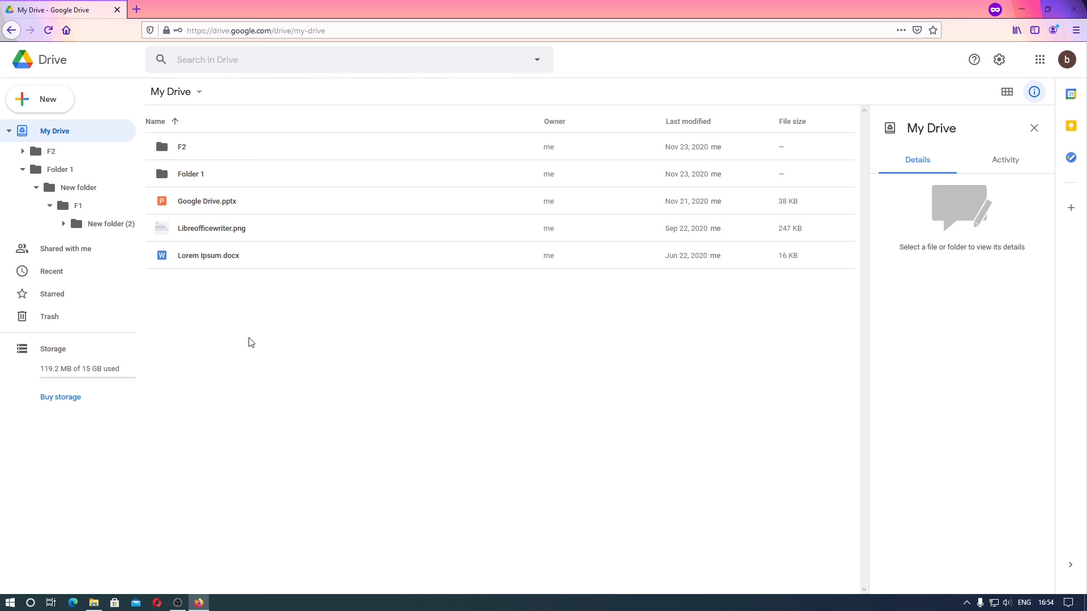
left_click_drag(250, 316, 314, 227)
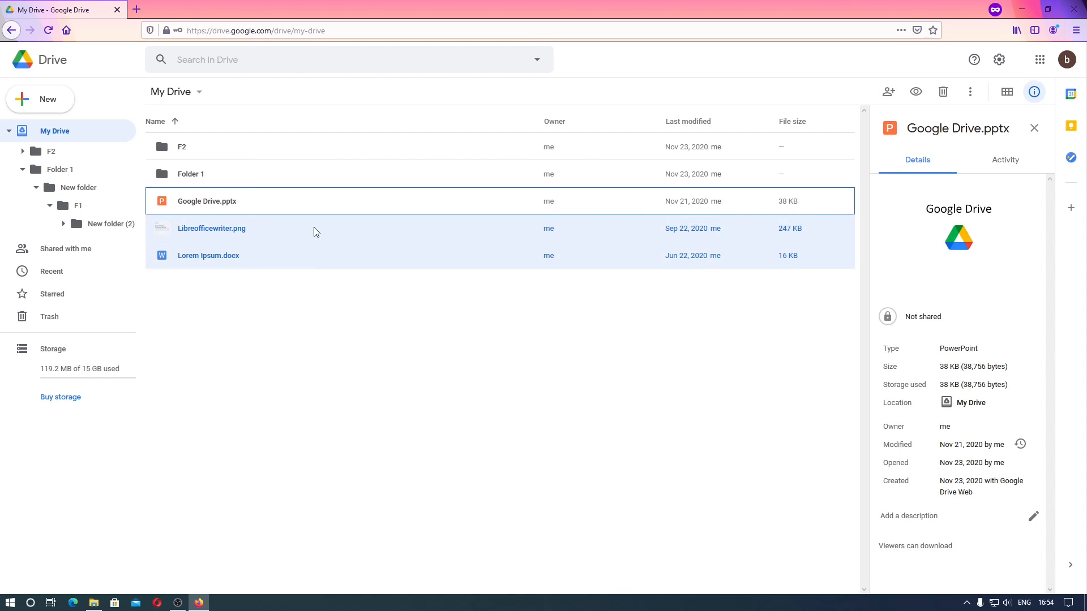
key("Delete")
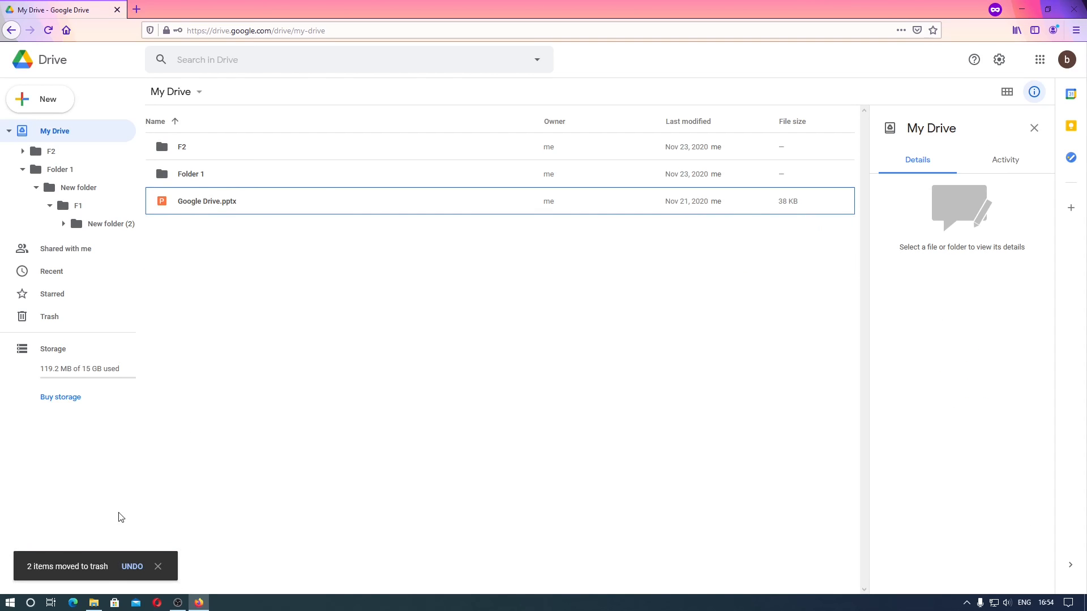
left_click(132, 567)
- Move Libreofficewriter.png and Lorem Ipsum.docx from My Drive to the trash and open the trash
left_click_drag(244, 306, 320, 230)
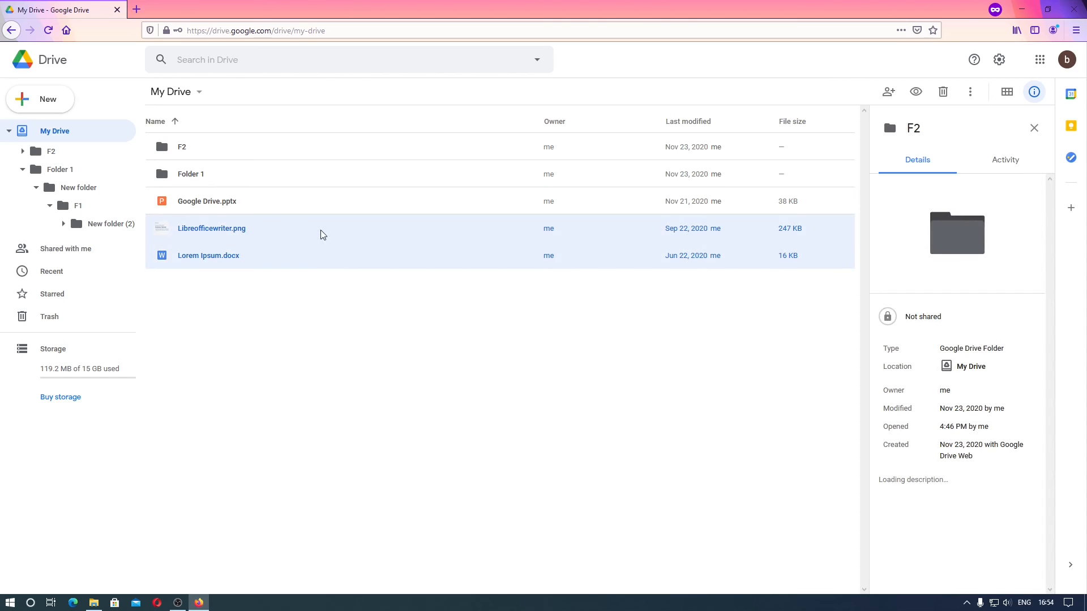
key("Delete")
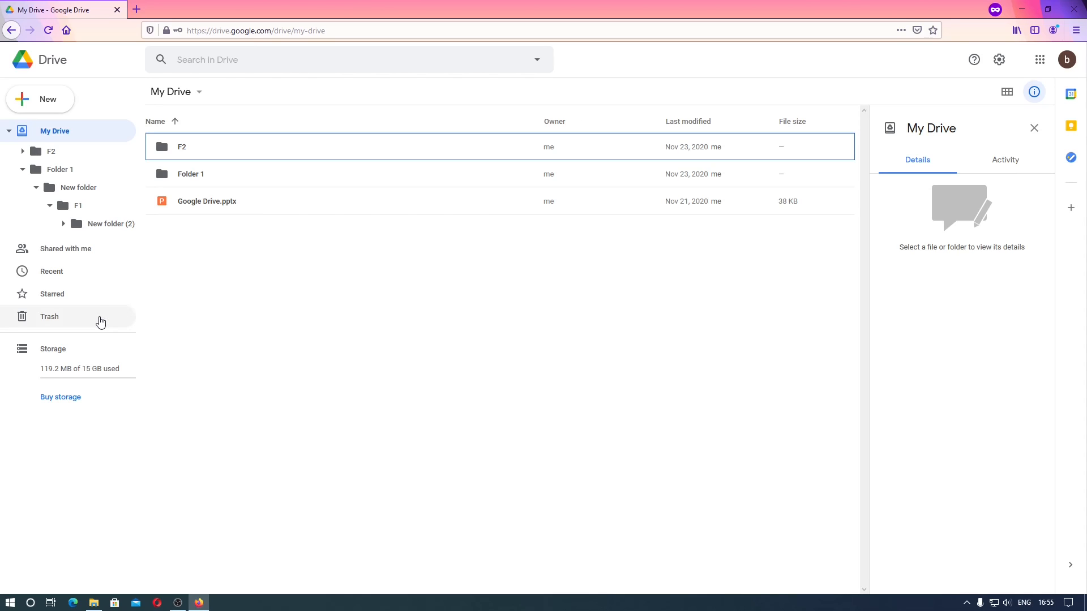
left_click(24, 319)
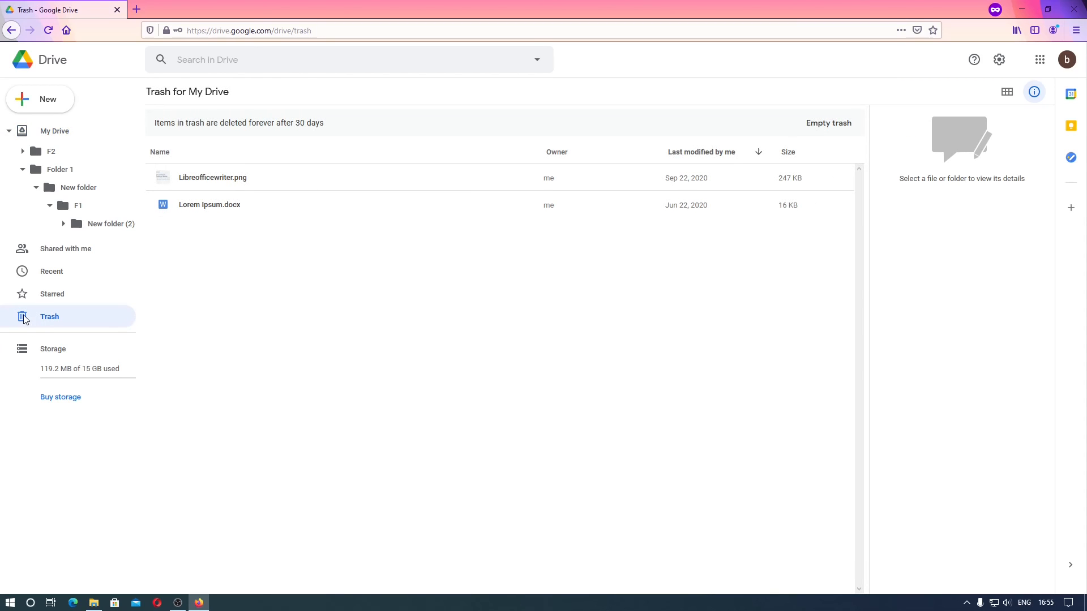
- Restore both Libreofficewriter.png and Lorem Ipsum.docx from the trash, and undo the restore
left_click_drag(204, 252, 326, 164)
right_click(238, 178)
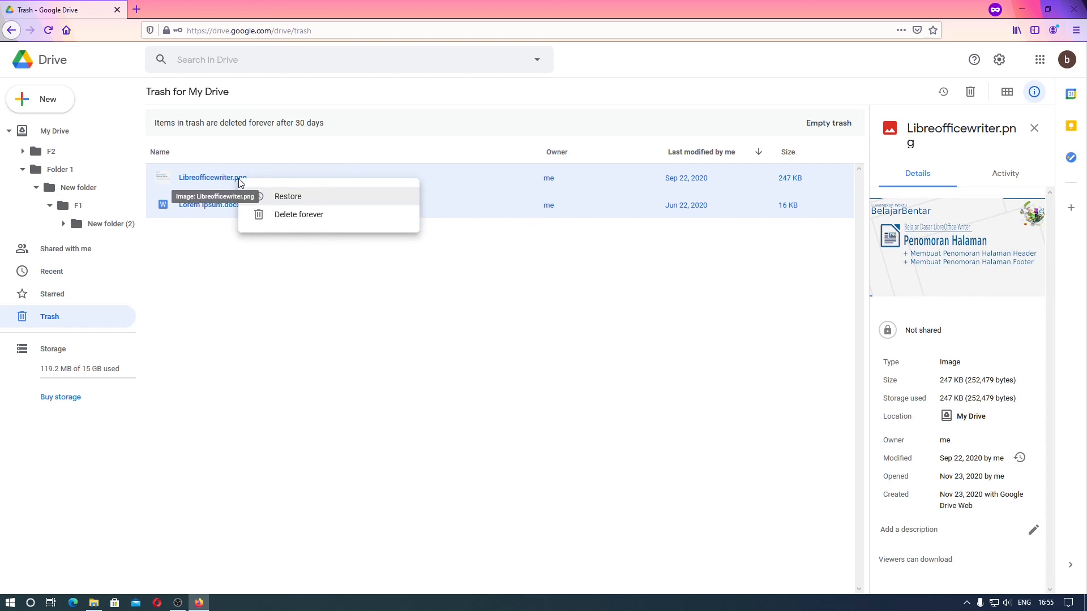
left_click(274, 197)
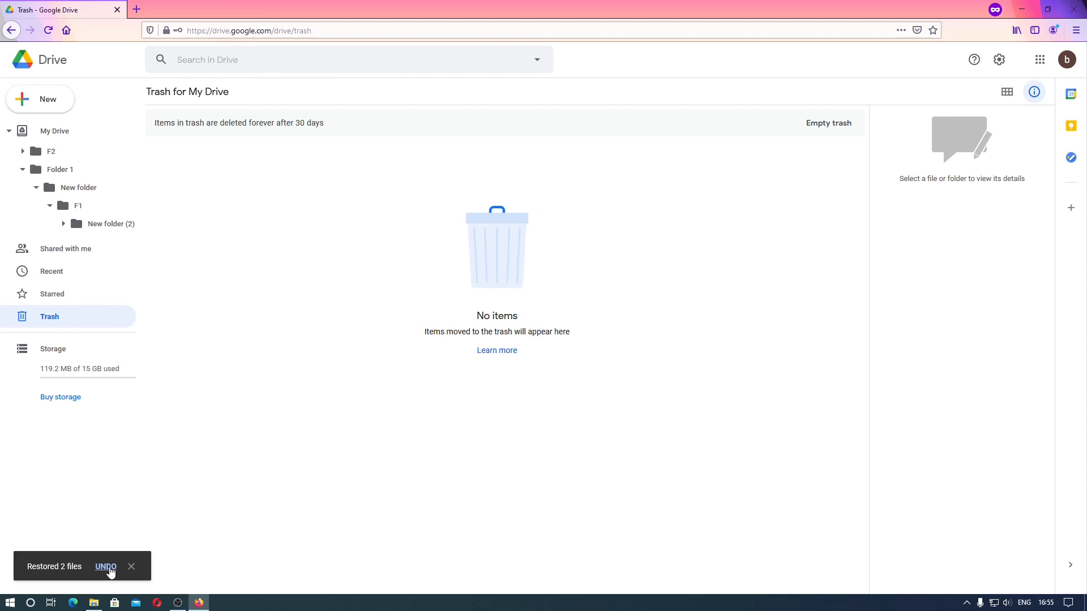
left_click(106, 567)
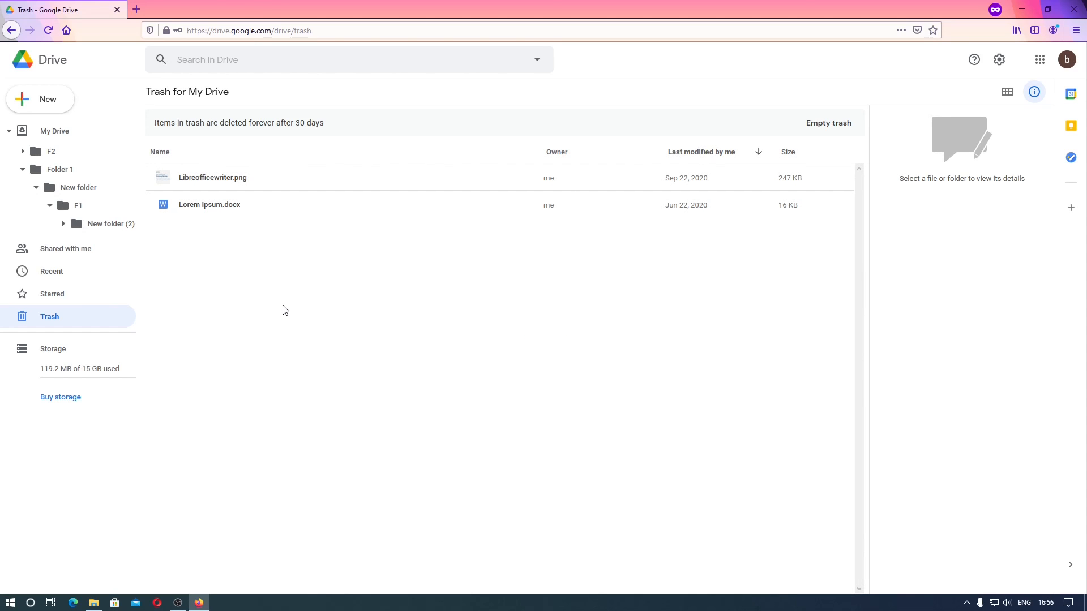
- Restore Libreofficewriter.png and Lorem Ipsum.docx together from the trash
left_click_drag(234, 285, 298, 171)
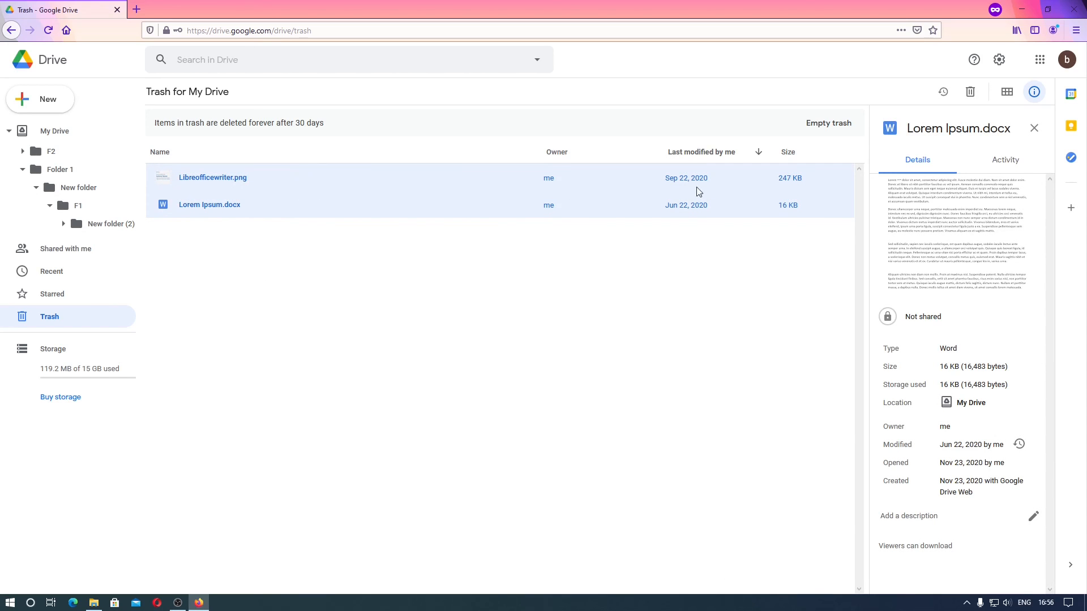
left_click(950, 91)
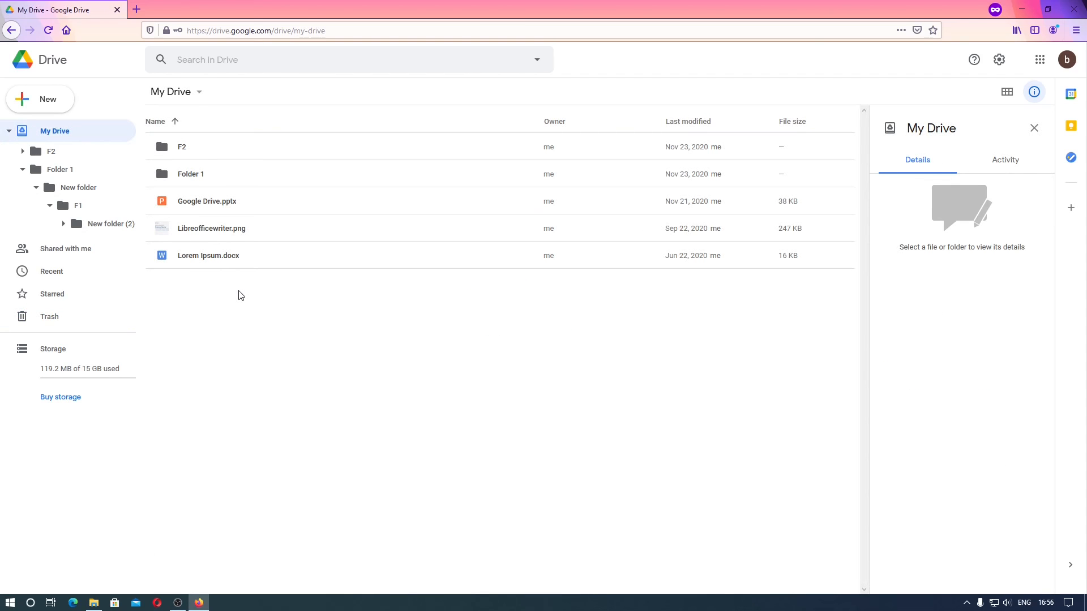
- Check the contents of folder F2 and move the F2 folder from My Drive to the trash
left_click(56, 151)
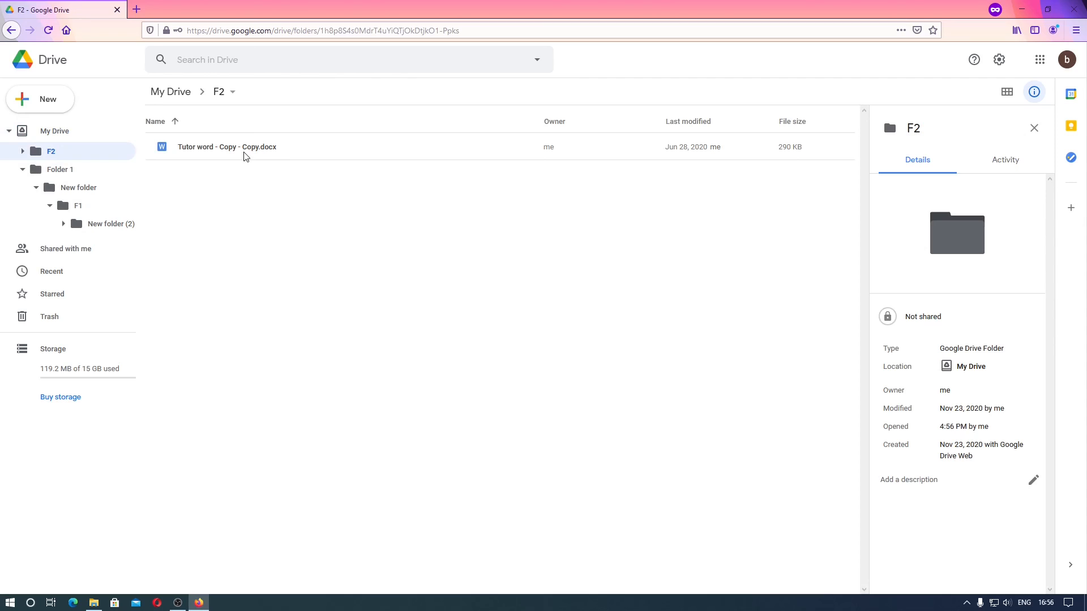
left_click(83, 135)
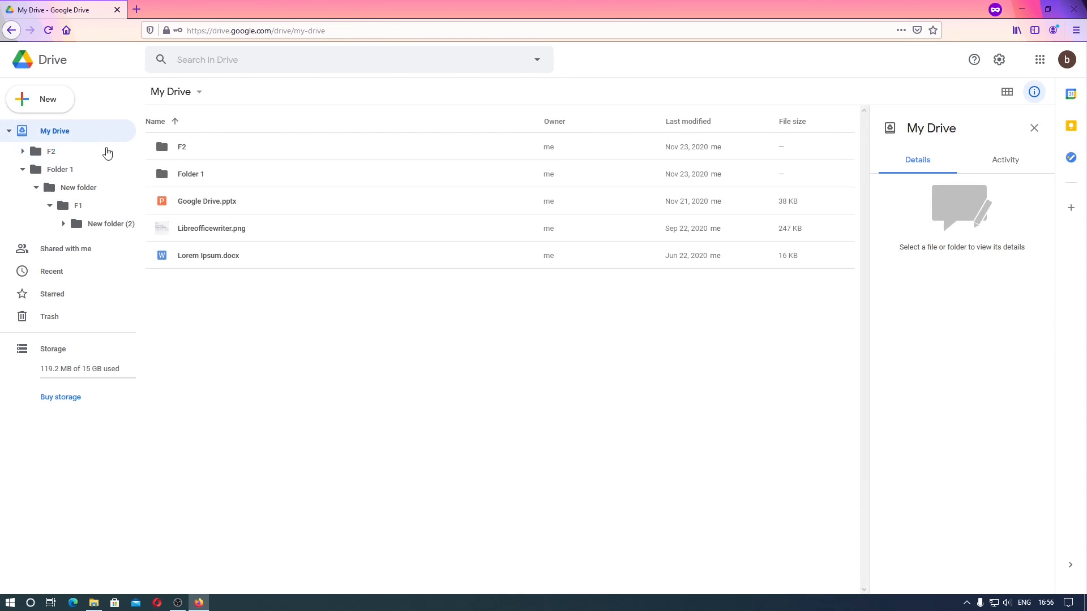
left_click(205, 146)
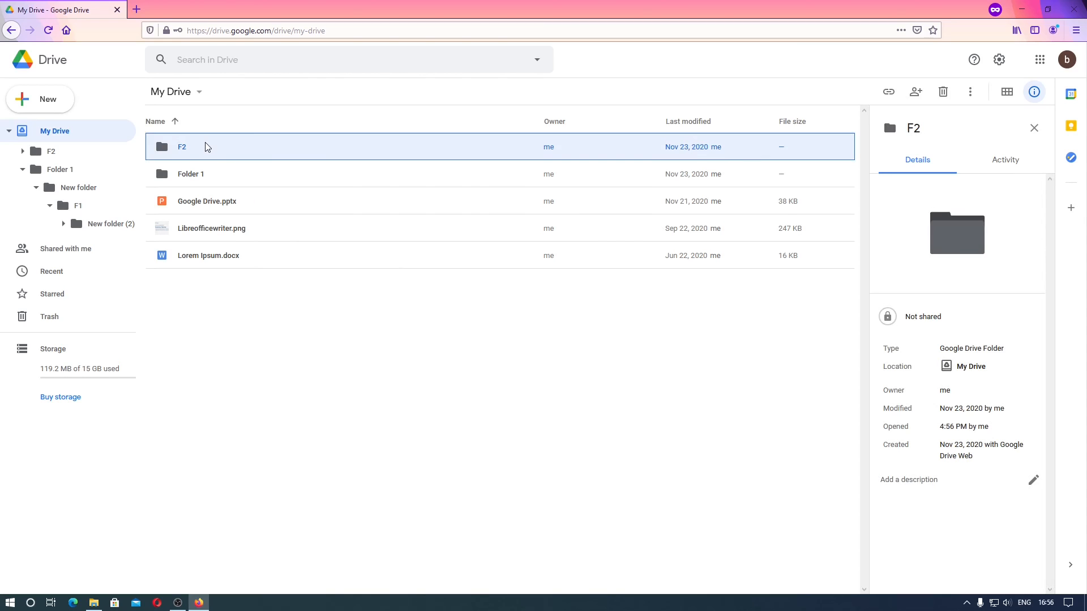
key("Delete")
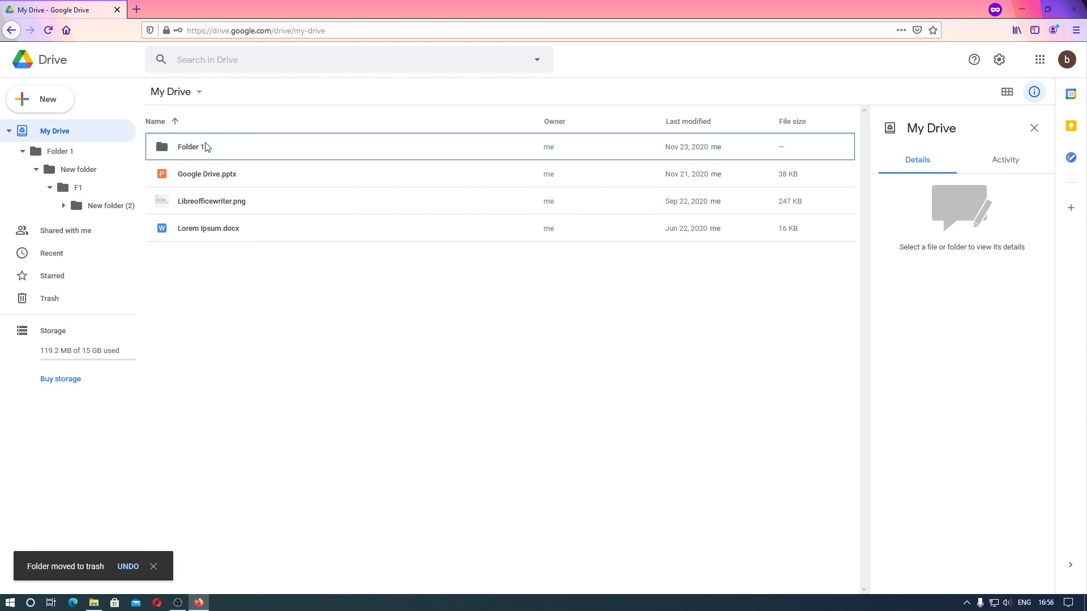
- Try to open the F2 folder in the trash and restore it to My Drive
left_click(69, 311)
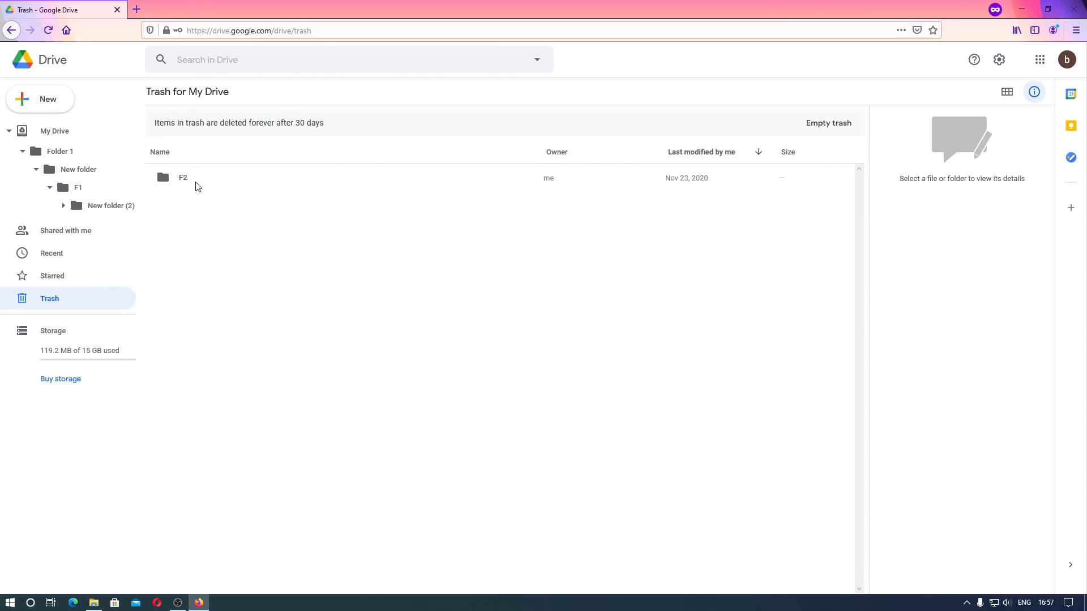
double_click(197, 180)
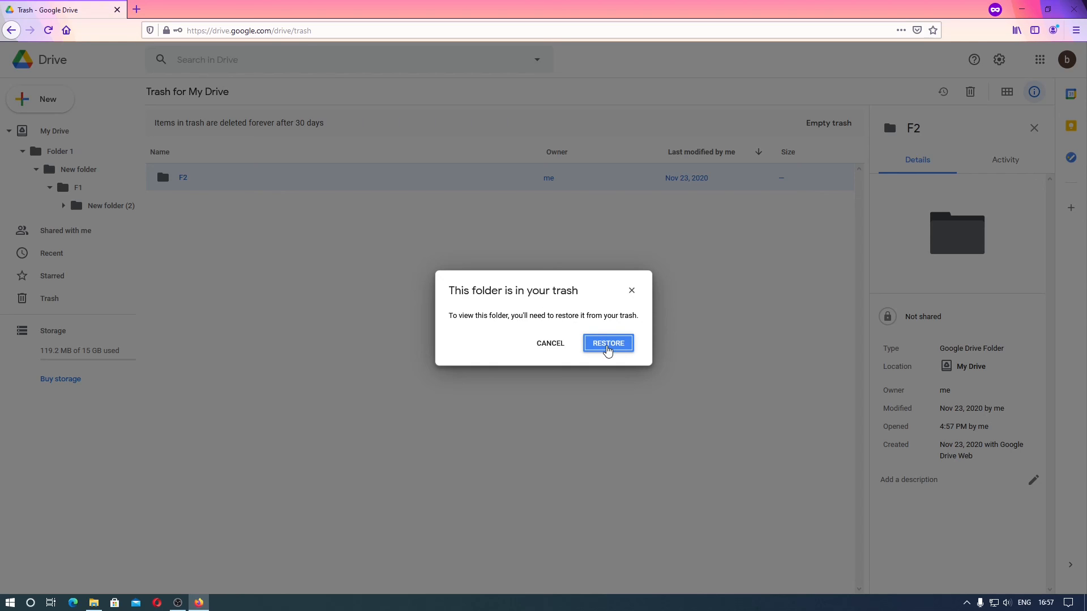
left_click(608, 350)
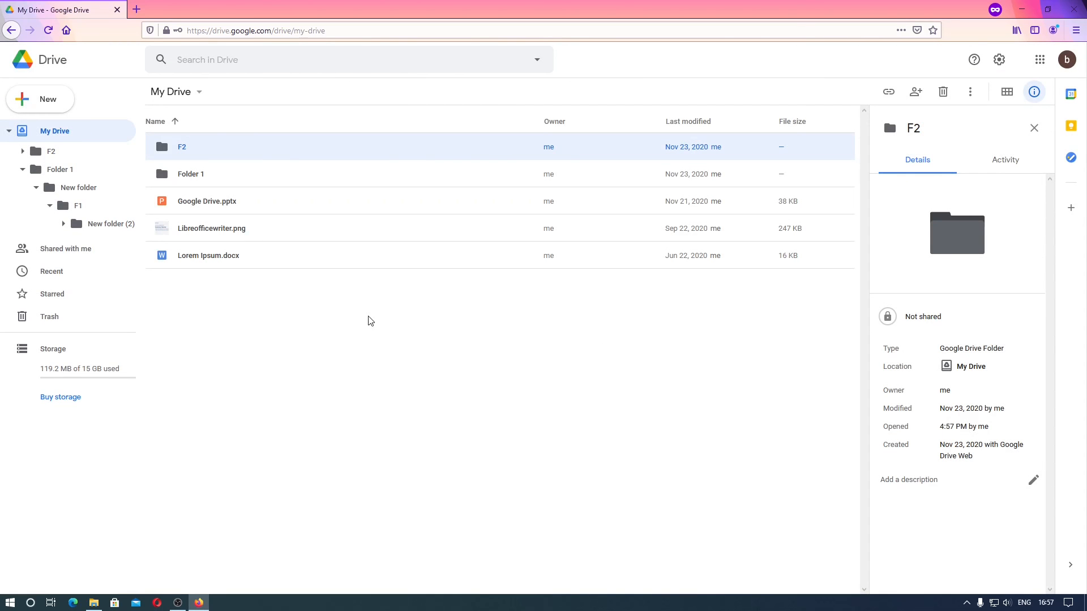
- Open folder F2 and move Tutor word - Copy - Copy.docx to the trash
double_click(313, 161)
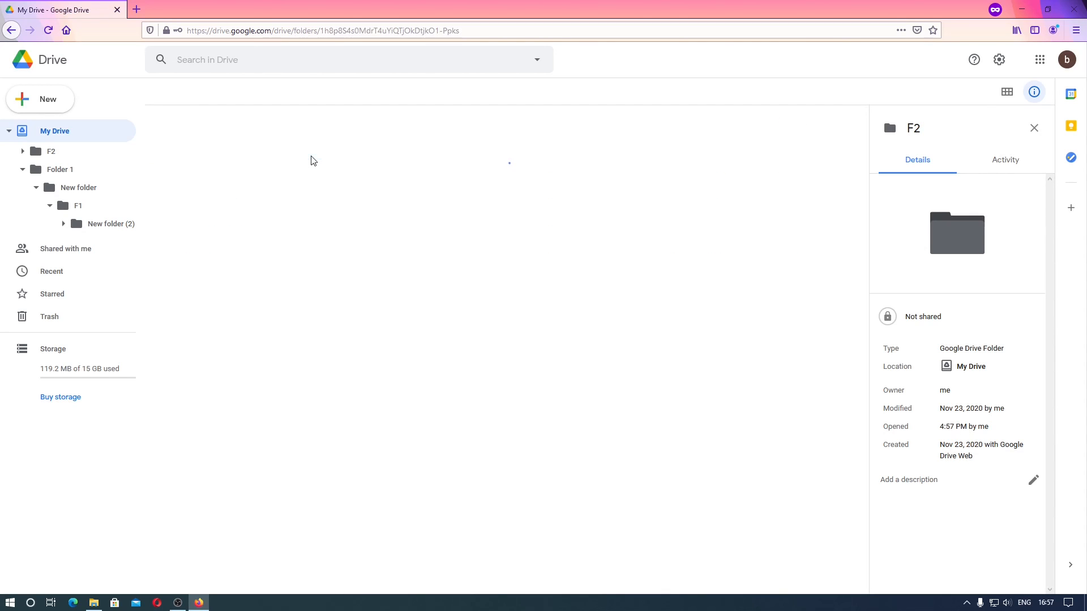
left_click(286, 140)
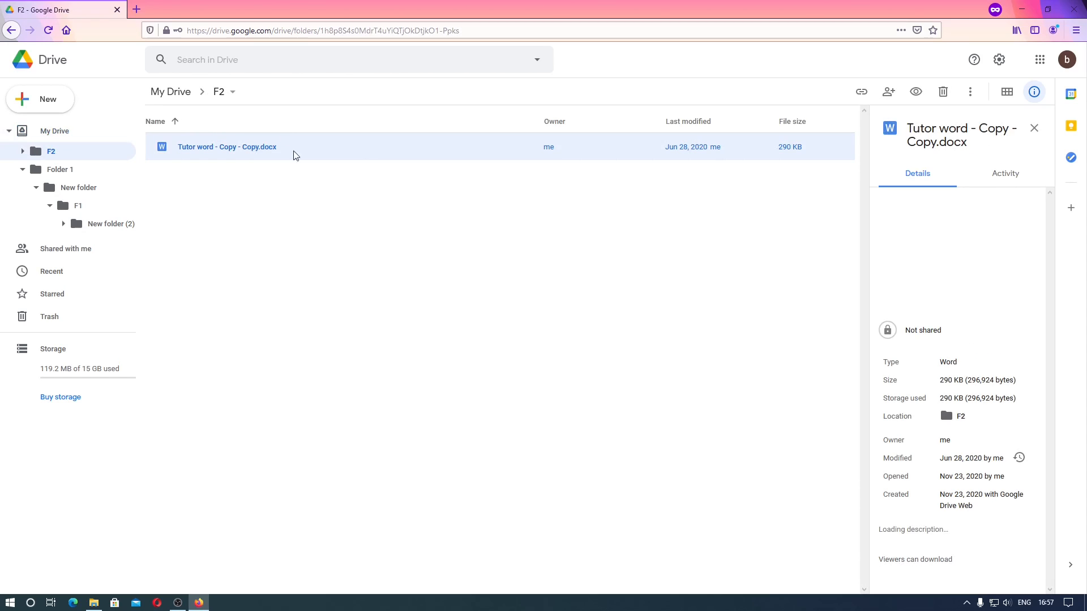
key("Delete")
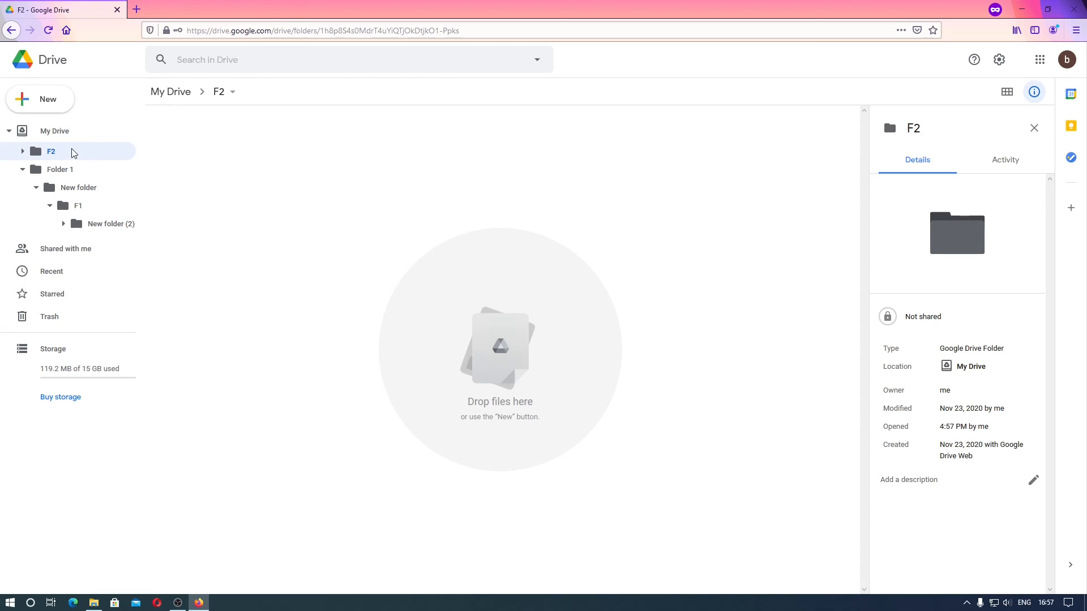
- Restore Tutor word - Copy - Copy.docx from the trash and open folder F2 to check the file
left_click(67, 317)
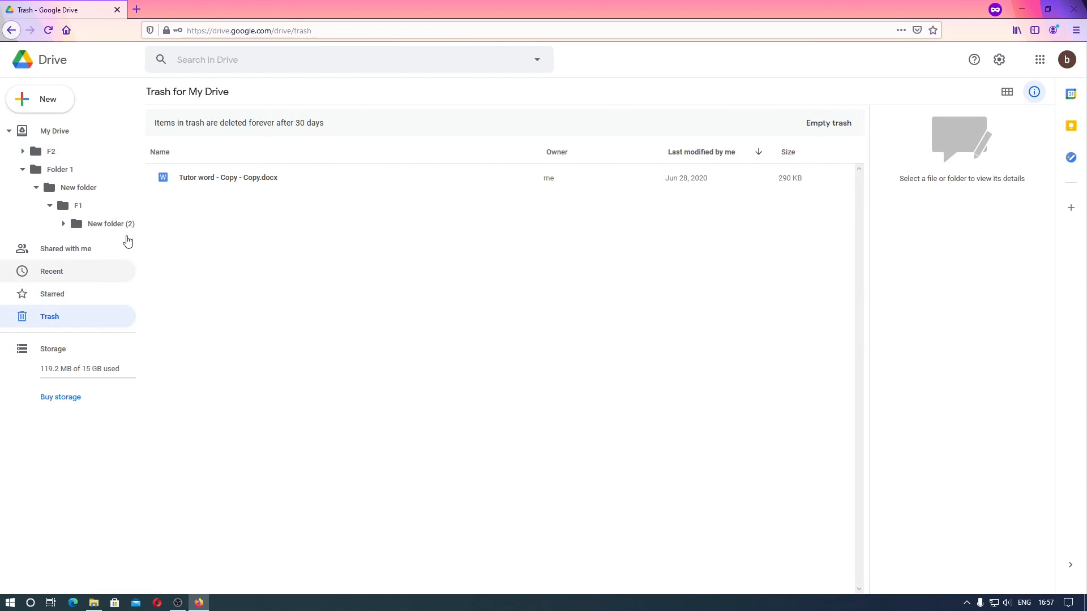
right_click(185, 182)
left_click(205, 198)
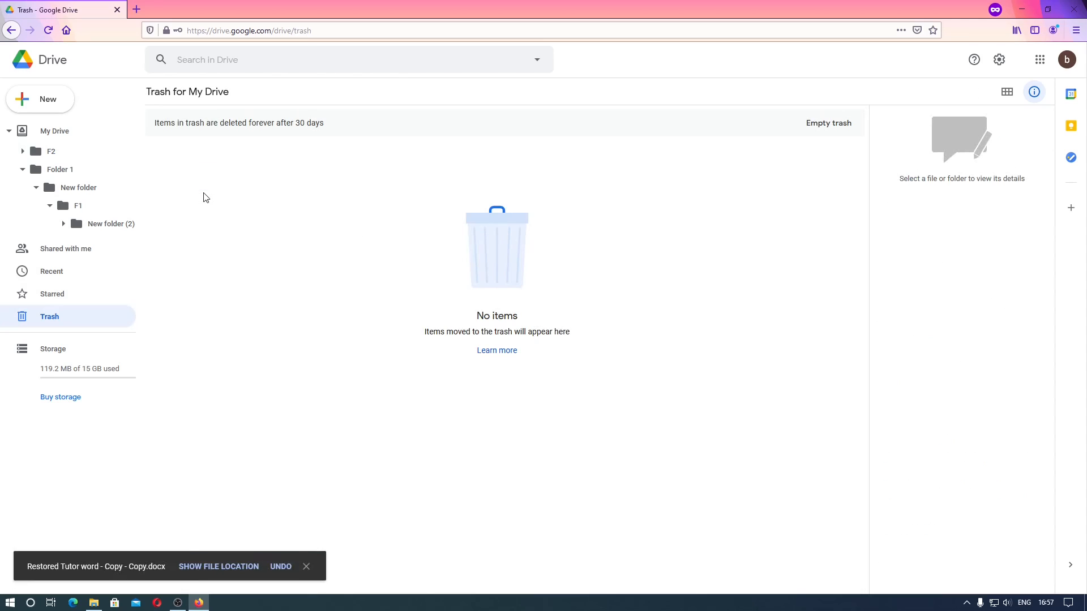
left_click(82, 154)
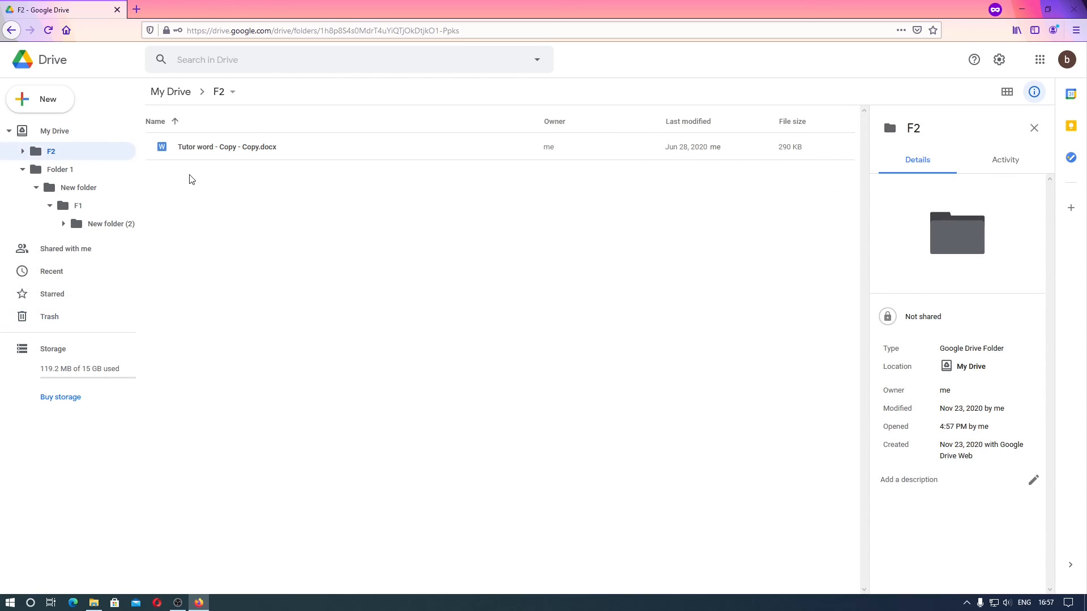
- Move Tutor word - Copy - Copy.docx in folder F2 to the trash again
left_click(65, 148)
left_click(238, 147)
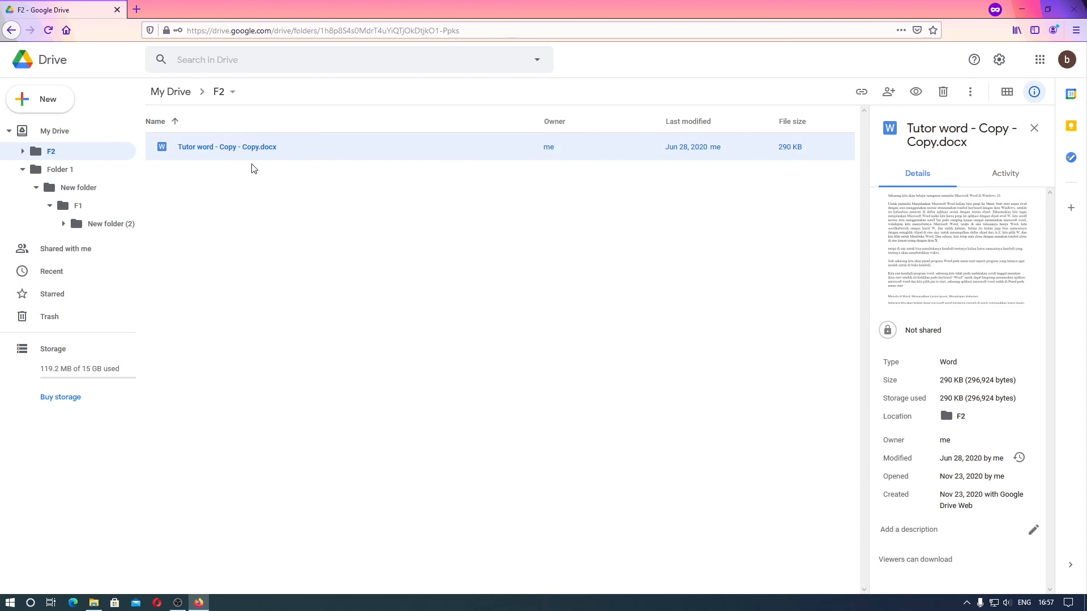
key("Delete")
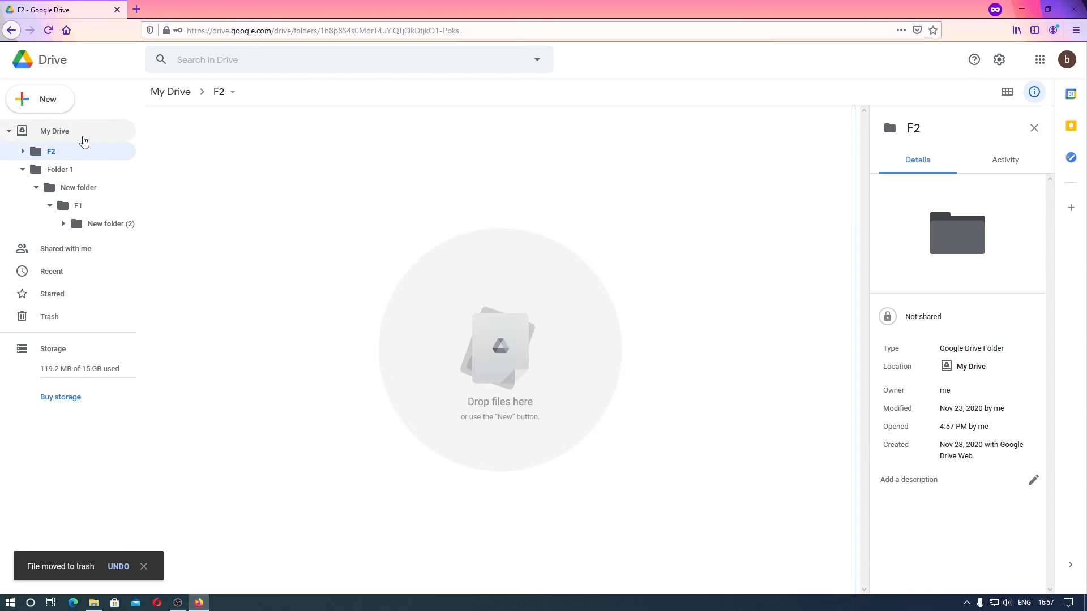
- Return to My Drive and move the emptied F2 folder to the trash
left_click(83, 138)
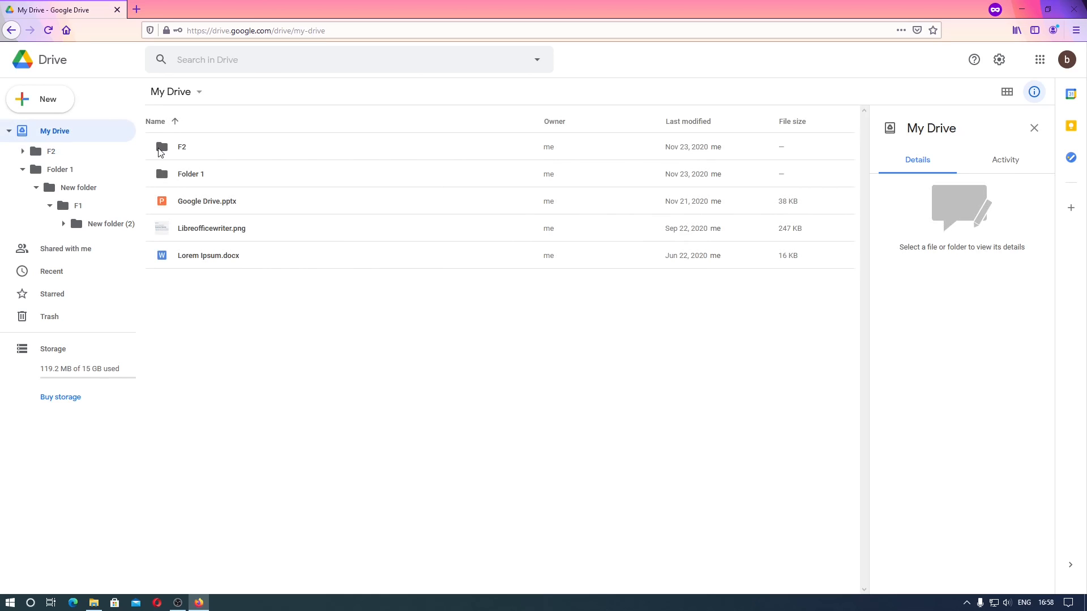
left_click(191, 152)
key("Delete")
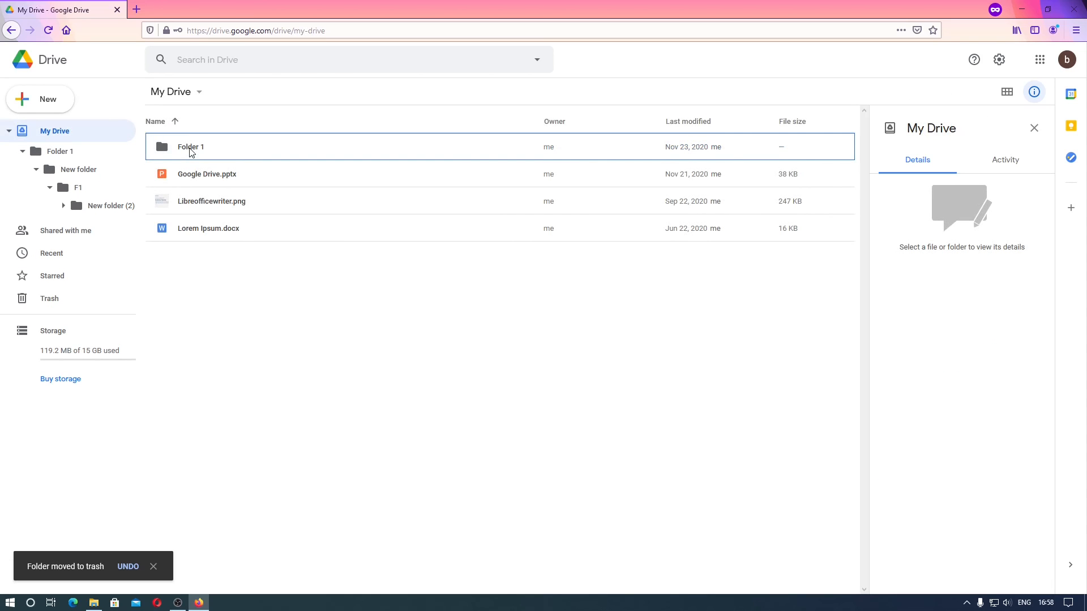
- Restore Tutor word - Copy - Copy.docx from the trash while leaving its parent folder F2 there
left_click(85, 298)
left_click(209, 213)
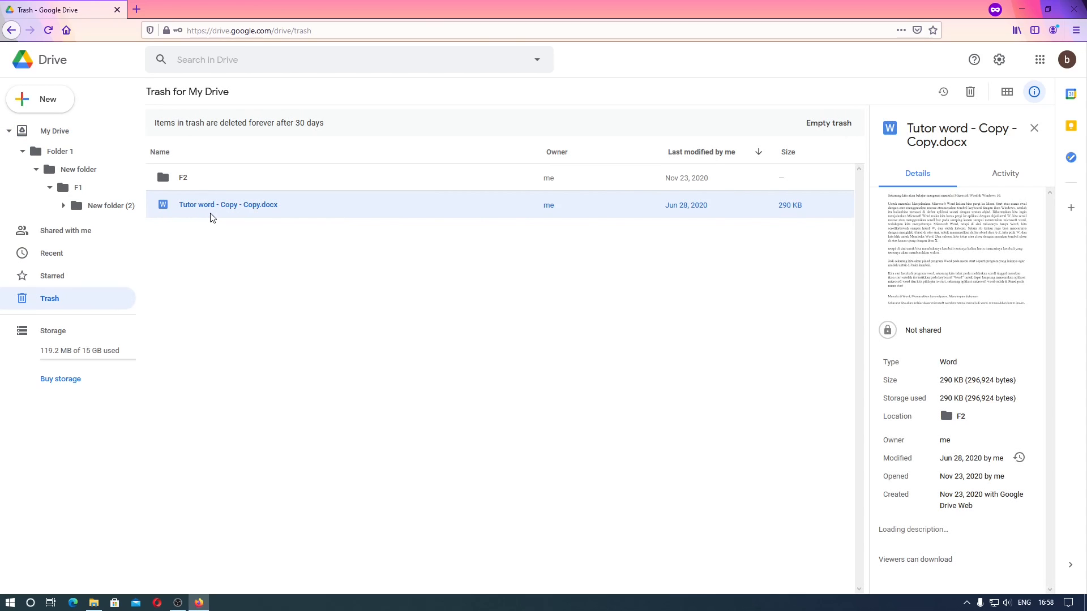
left_click(246, 230)
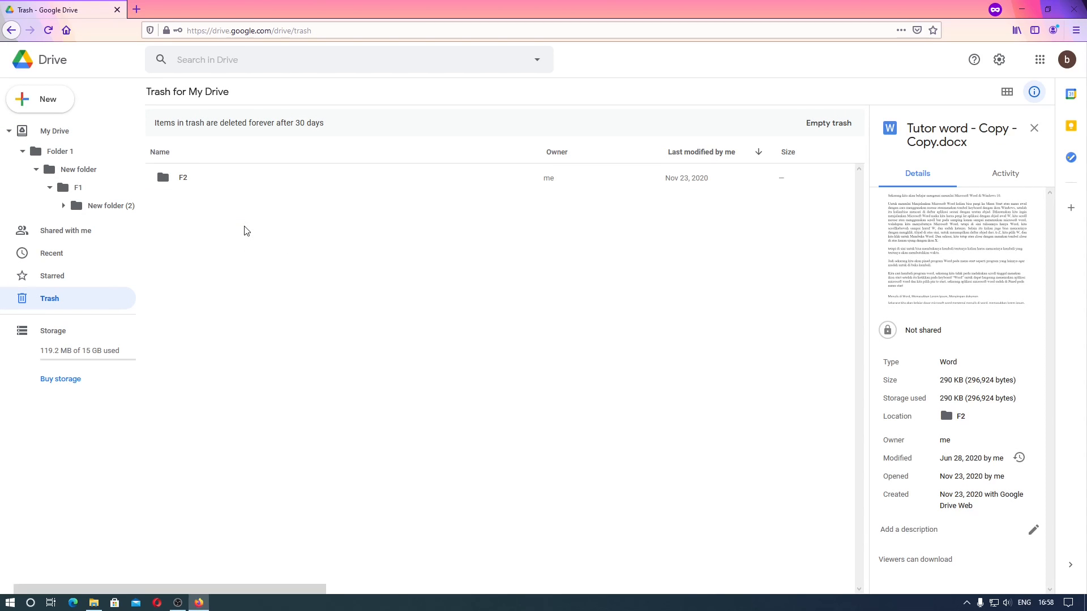
- Return to My Drive and move Lorem Ipsum.docx and Tutor word - Copy - Copy.docx to the trash together
left_click(62, 135)
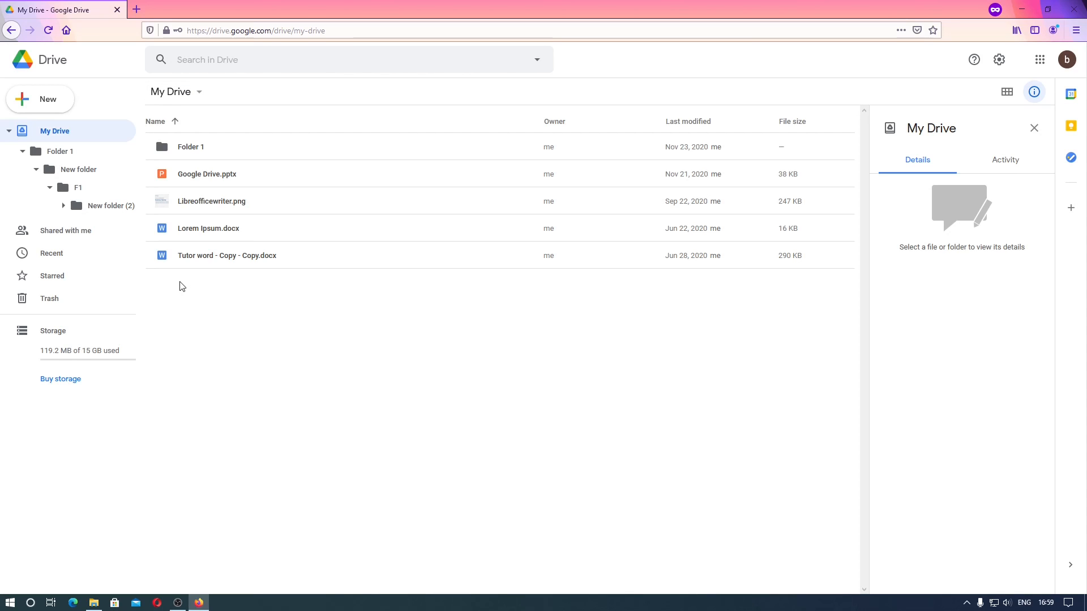
left_click_drag(182, 287, 230, 238)
key("Delete")
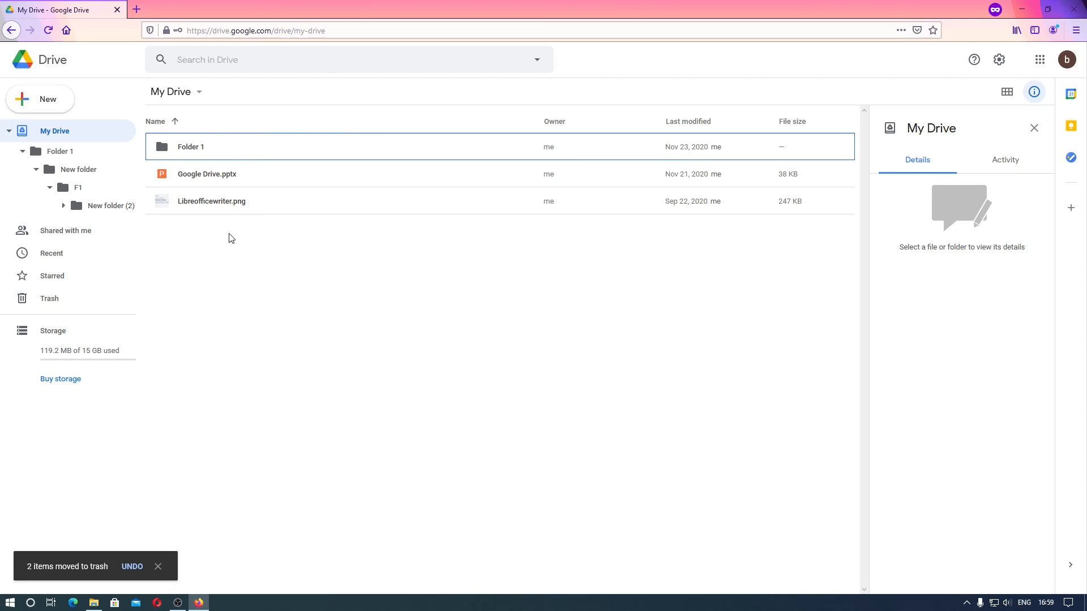
- Empty the trash, permanently deleting F2, Tutor word - Copy - Copy.docx and Lorem Ipsum.docx, and reload Drive
left_click(59, 300)
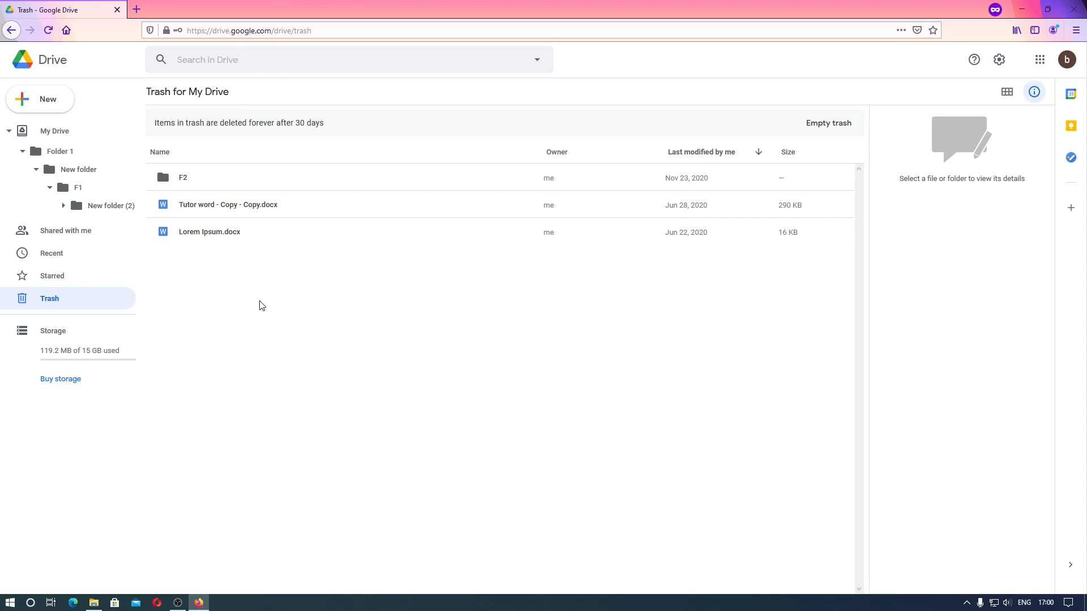
left_click_drag(204, 295, 356, 160)
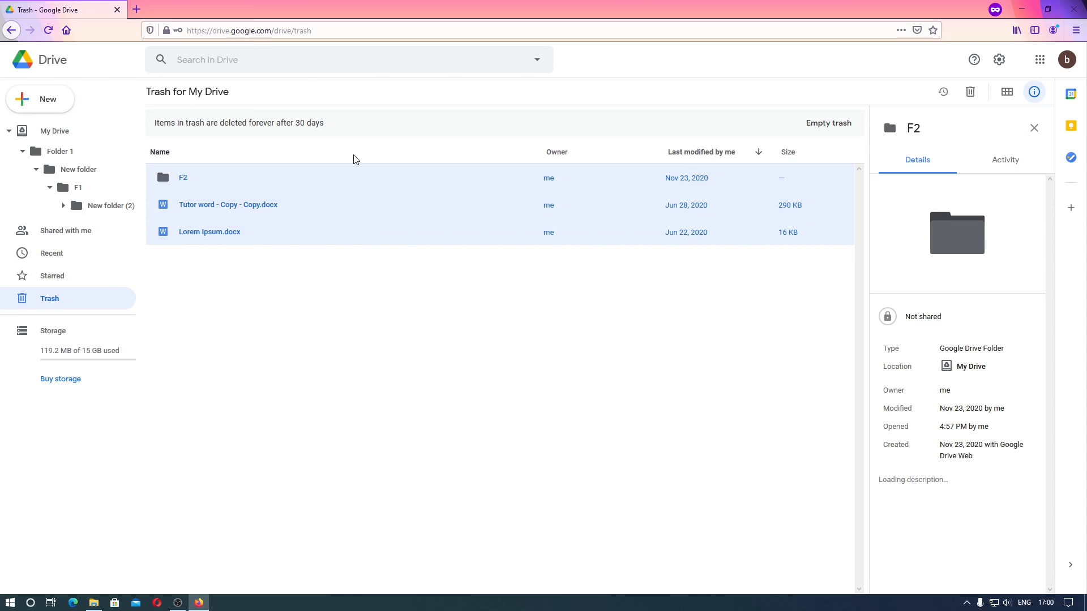
left_click(374, 296)
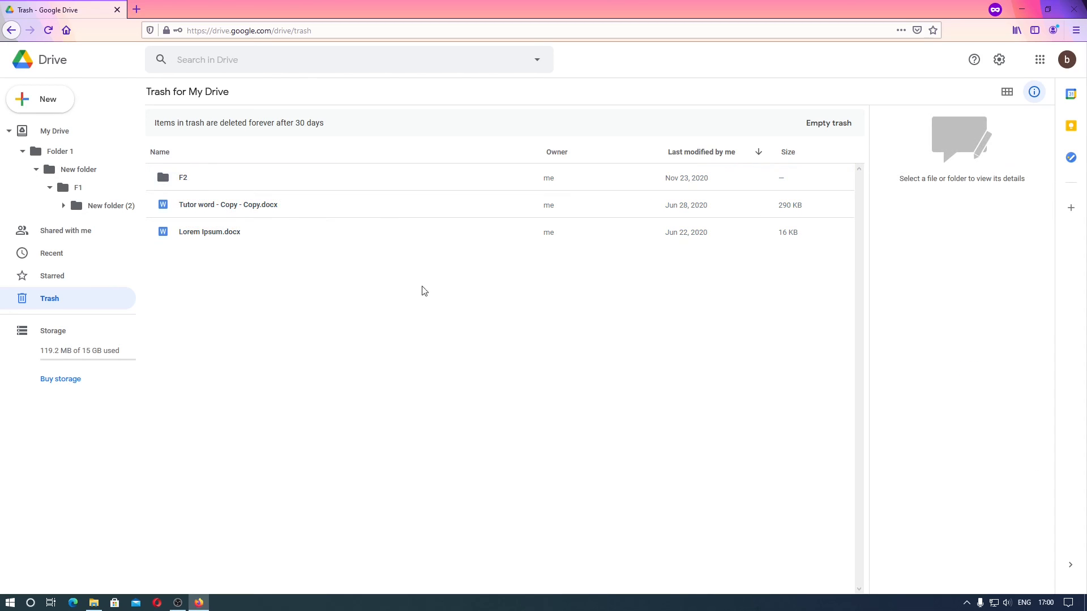
left_click(823, 127)
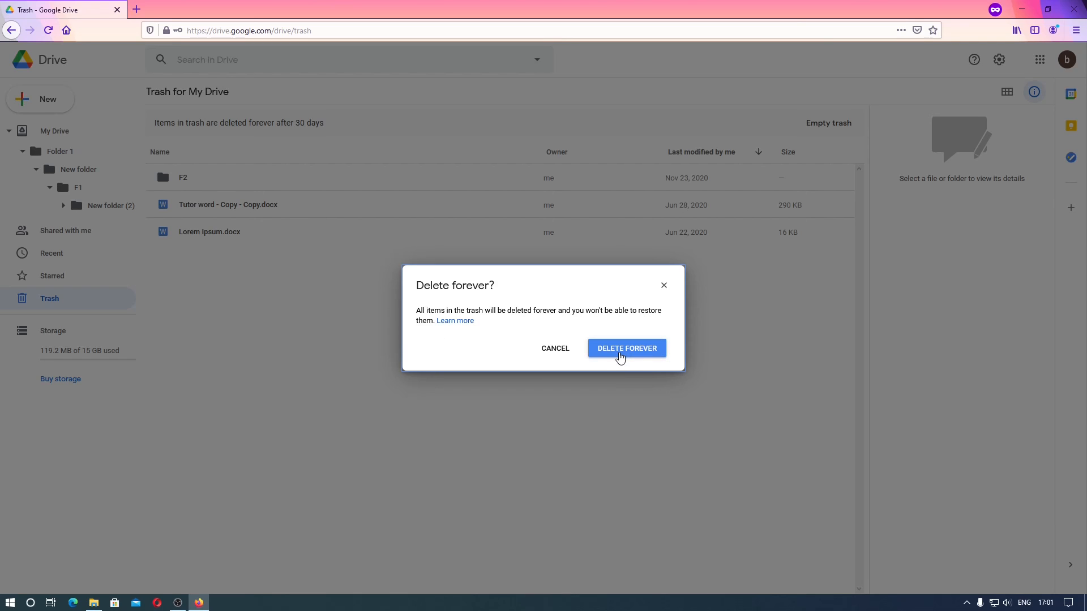
left_click(619, 353)
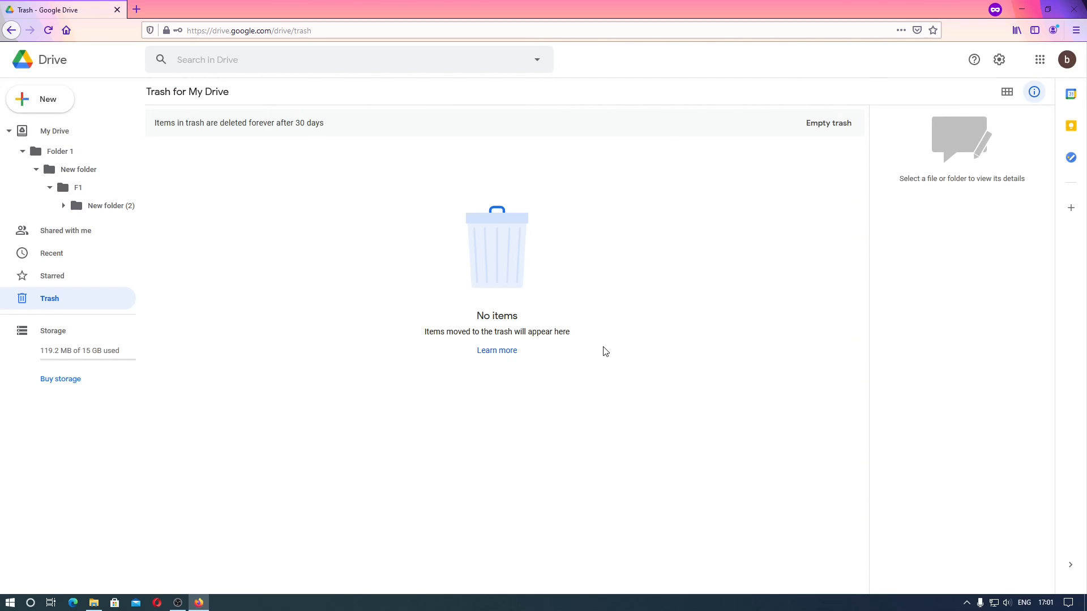
left_click(57, 355)
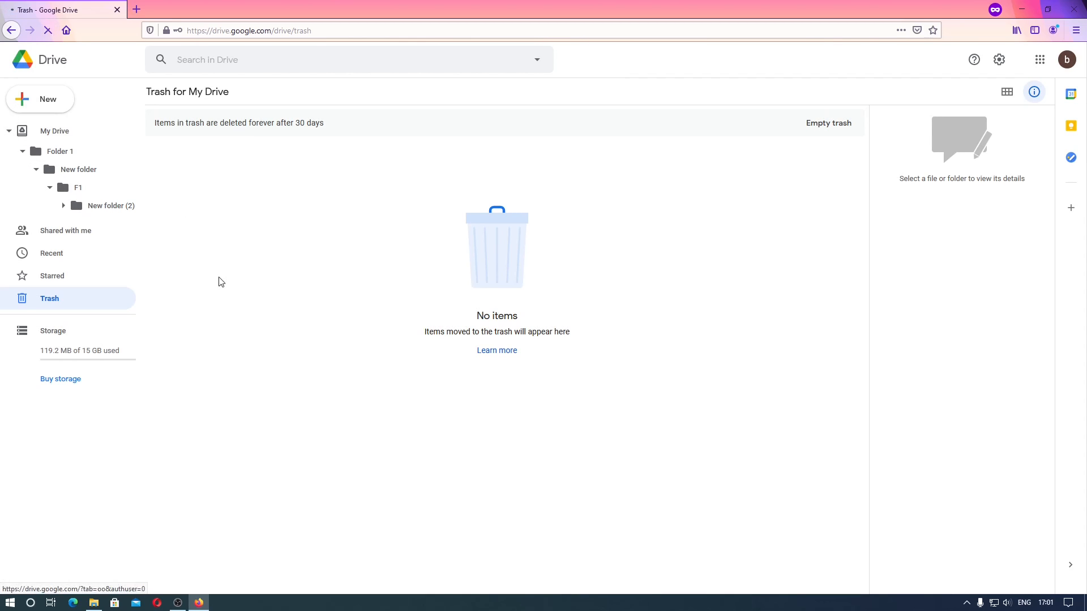